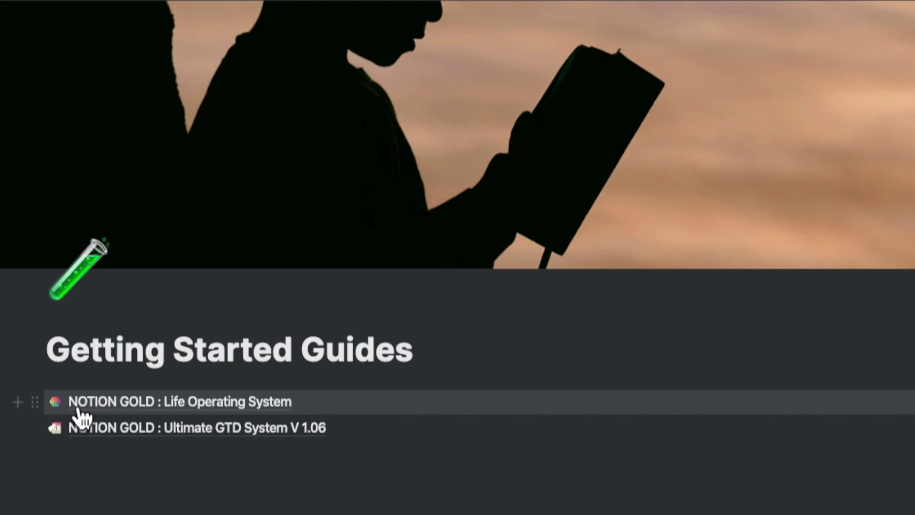
# Step: Open the Life Operating System guide, return to Getting Started Guides, then open the Ultimate GTD System guide
pyautogui.click(82, 409)
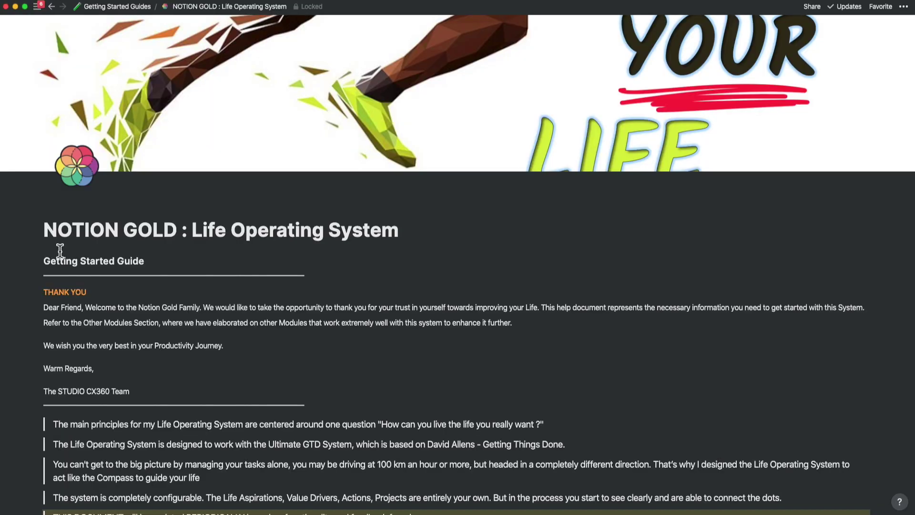
pyautogui.click(52, 8)
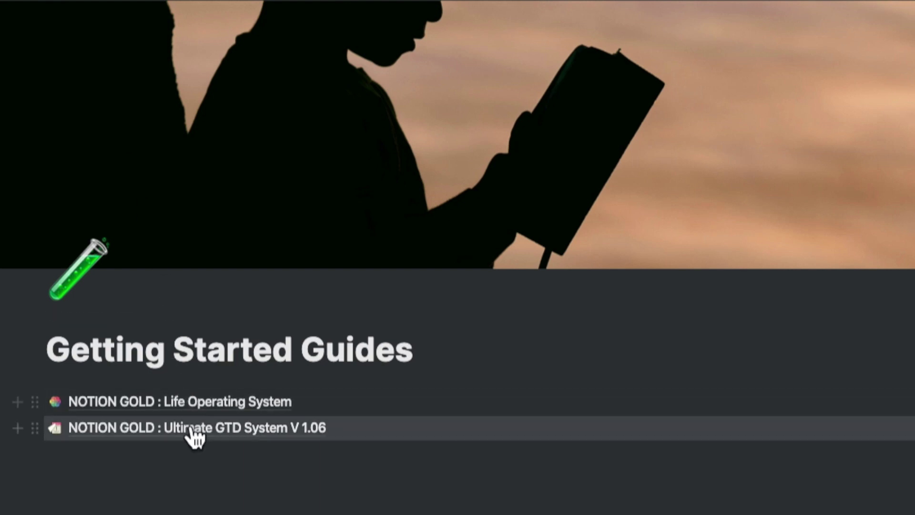
pyautogui.click(191, 428)
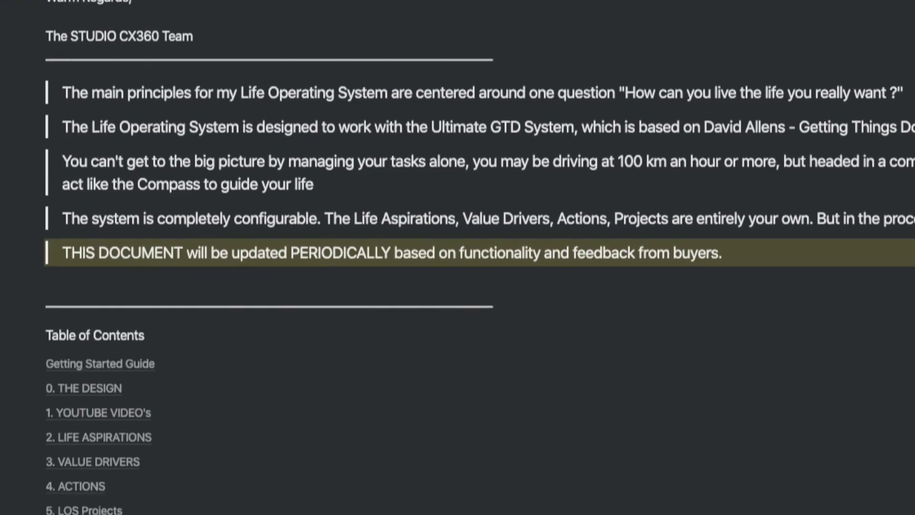
pyautogui.scroll(-5, 458, 258)
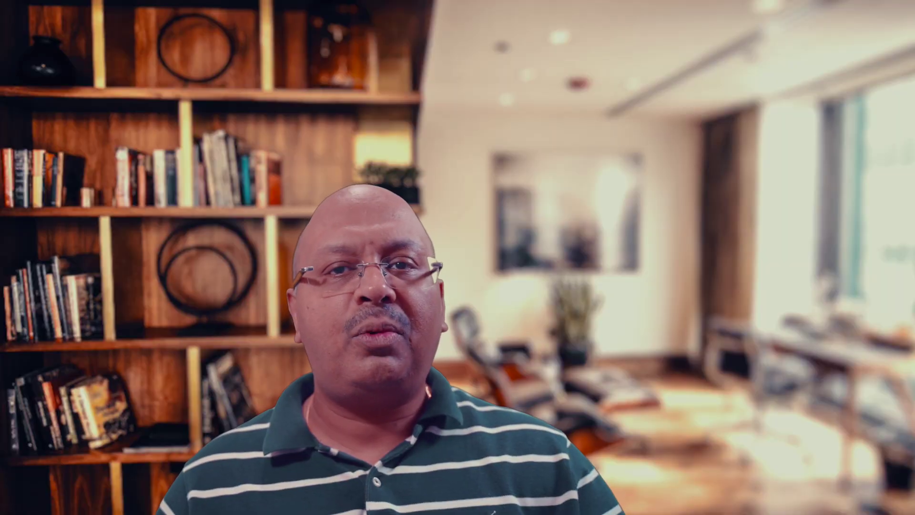
pyautogui.scroll(-1, 457, 258)
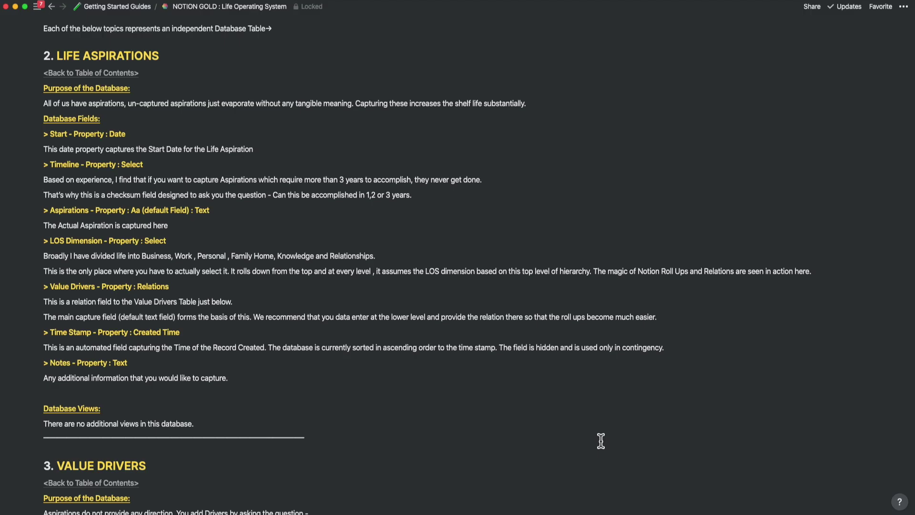
pyautogui.scroll(-10, 601, 441)
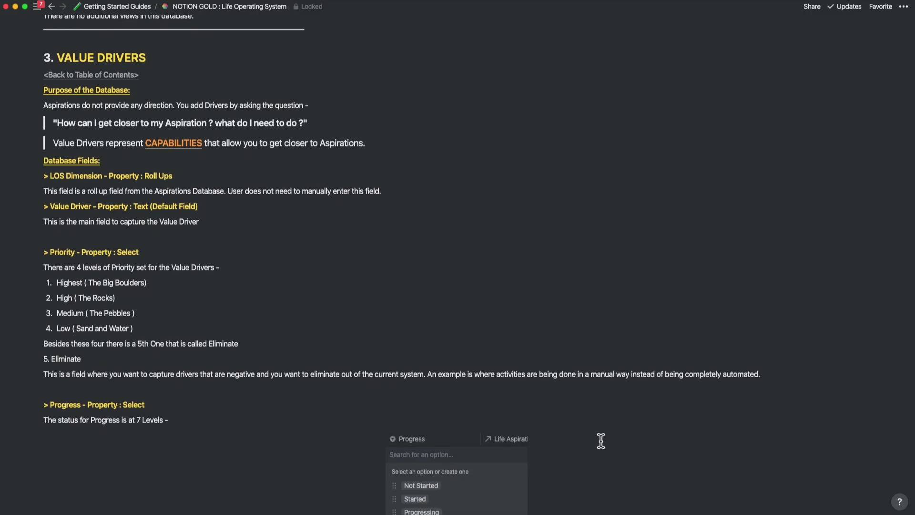
pyautogui.scroll(-15, 601, 441)
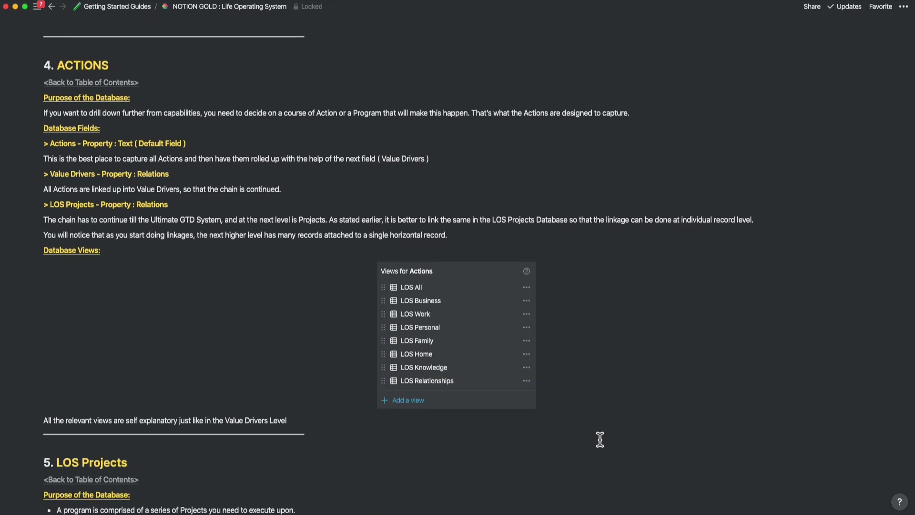
pyautogui.scroll(-10, 600, 440)
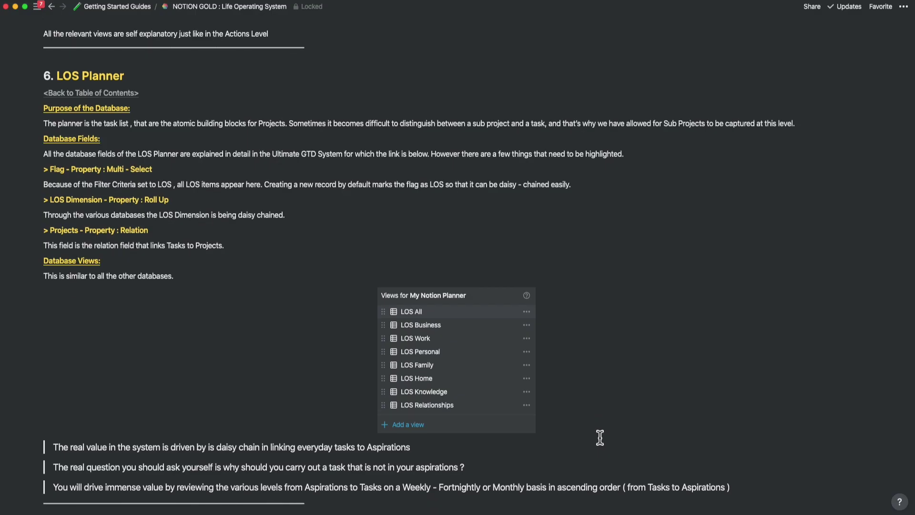
pyautogui.scroll(-2, 600, 437)
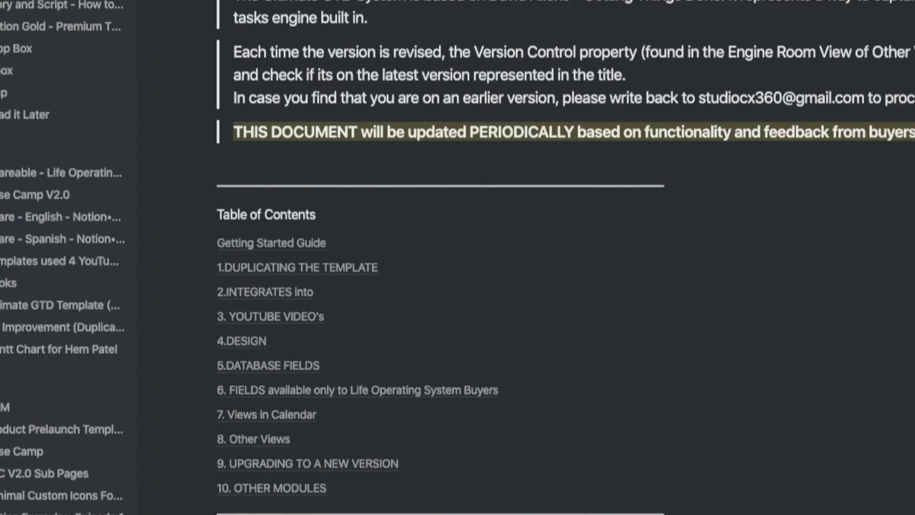
# Step: Scroll the Ultimate GTD guide past its Table of Contents to sections 1–3 on LOS integration and YouTube videos
pyautogui.scroll(-5, 440, 257)
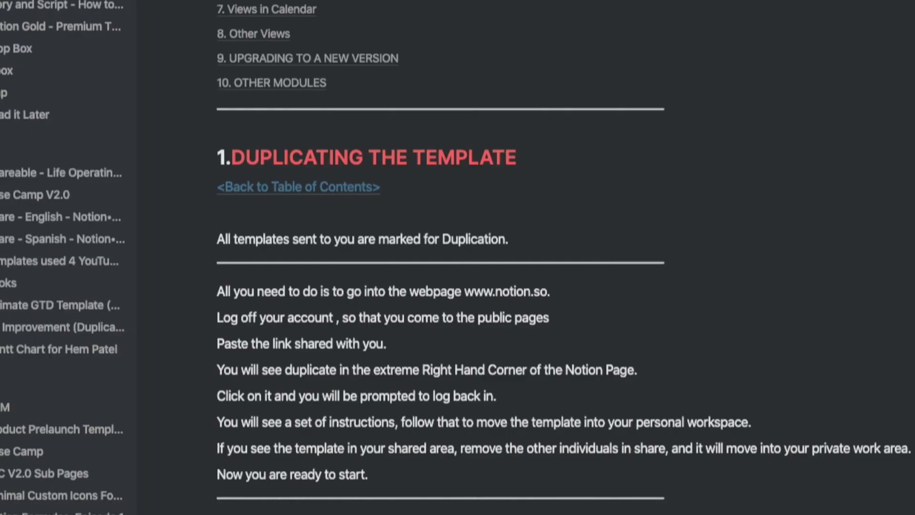
pyautogui.scroll(-5, 440, 258)
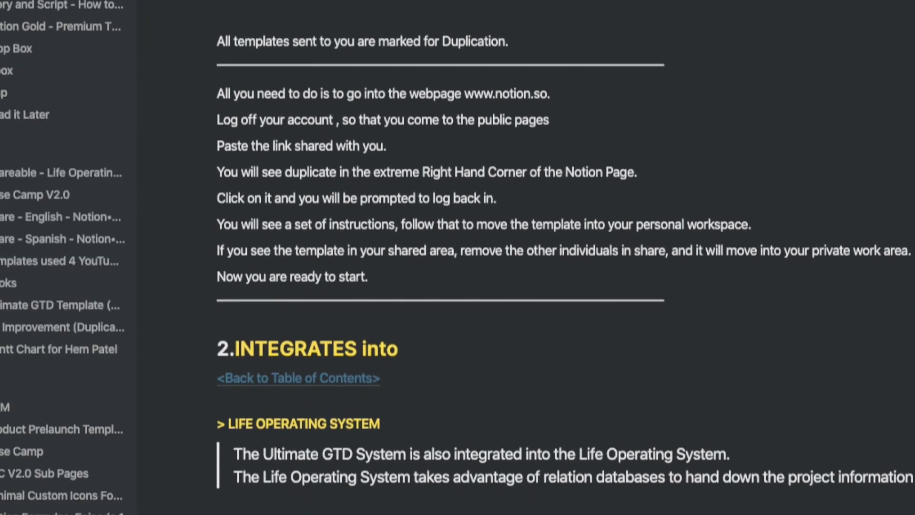
pyautogui.scroll(-2, 441, 258)
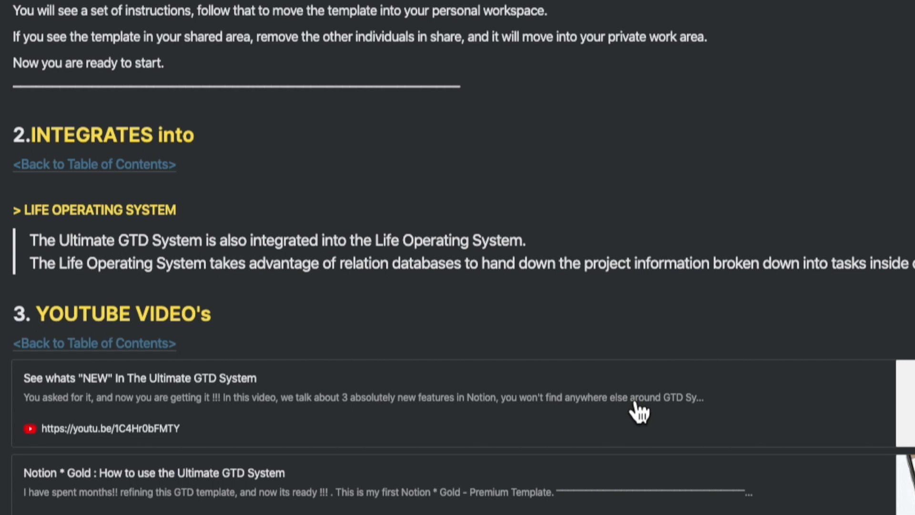
pyautogui.scroll(-5, 639, 412)
pyautogui.scroll(-4, 638, 412)
pyautogui.scroll(-3, 629, 401)
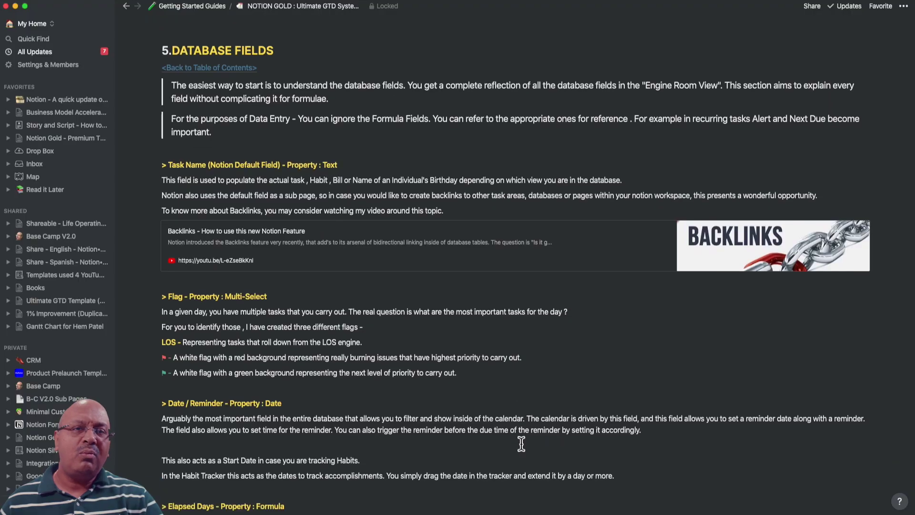
# Step: Scroll through the property reference from Select the Frequency, Week String and Habit down to Version Control and Activity Complete
pyautogui.scroll(-1, 521, 444)
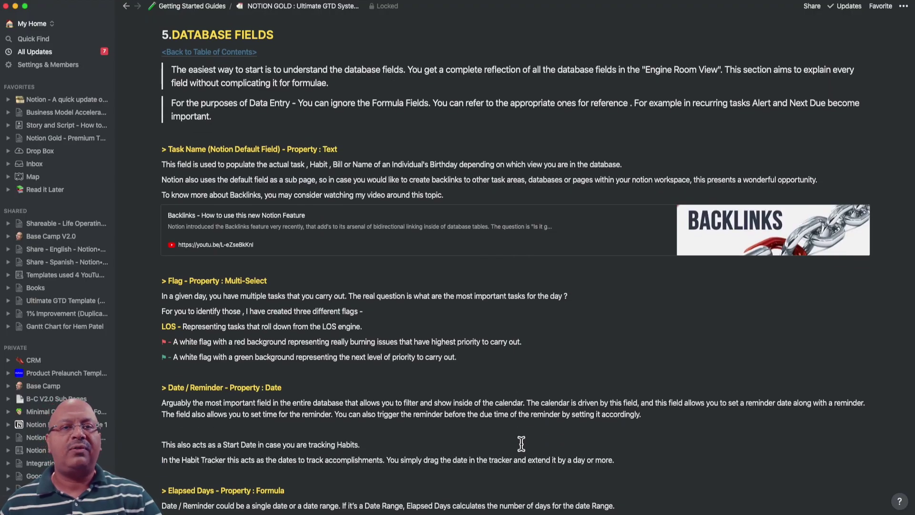
pyautogui.scroll(-2, 521, 443)
pyautogui.scroll(-5, 521, 444)
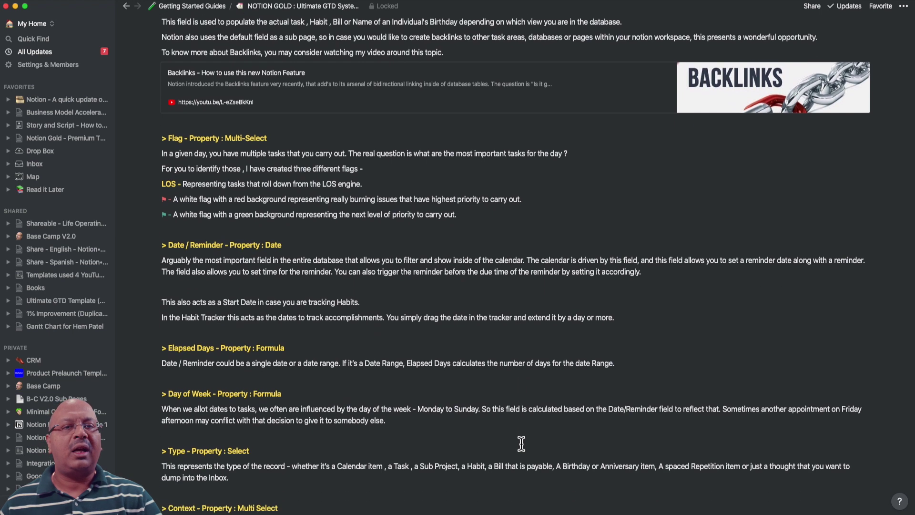
pyautogui.scroll(-5, 521, 444)
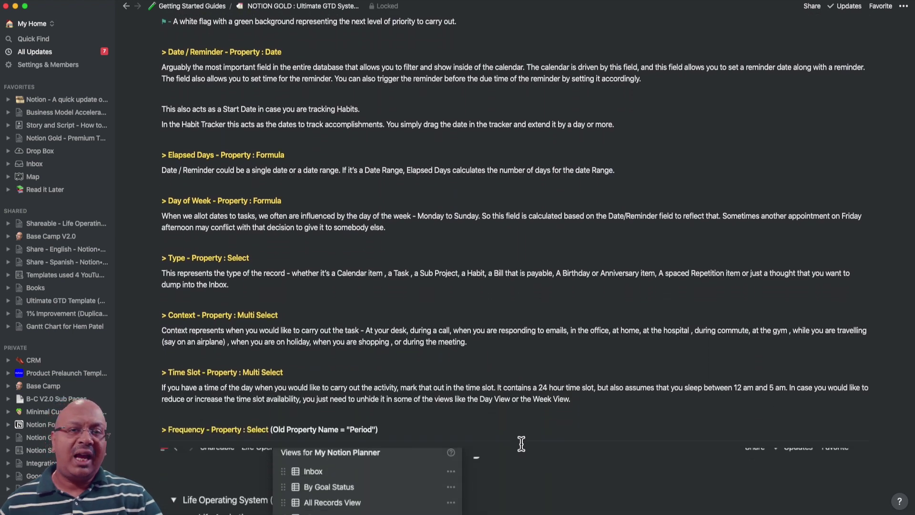
pyautogui.scroll(-5, 521, 442)
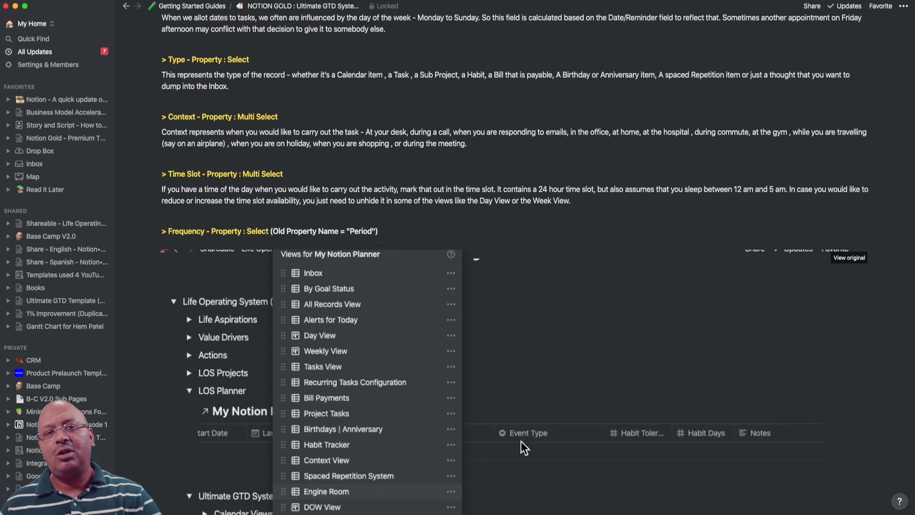
pyautogui.scroll(-5, 521, 441)
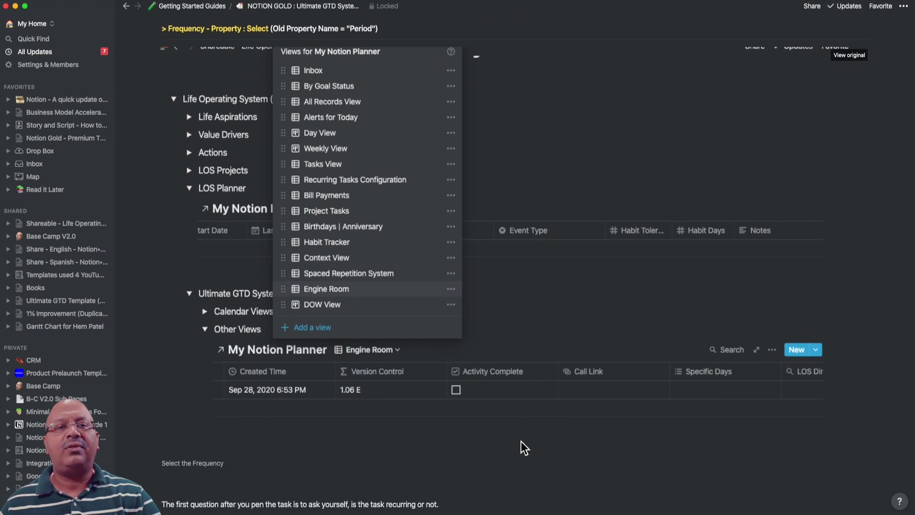
pyautogui.scroll(-5, 522, 444)
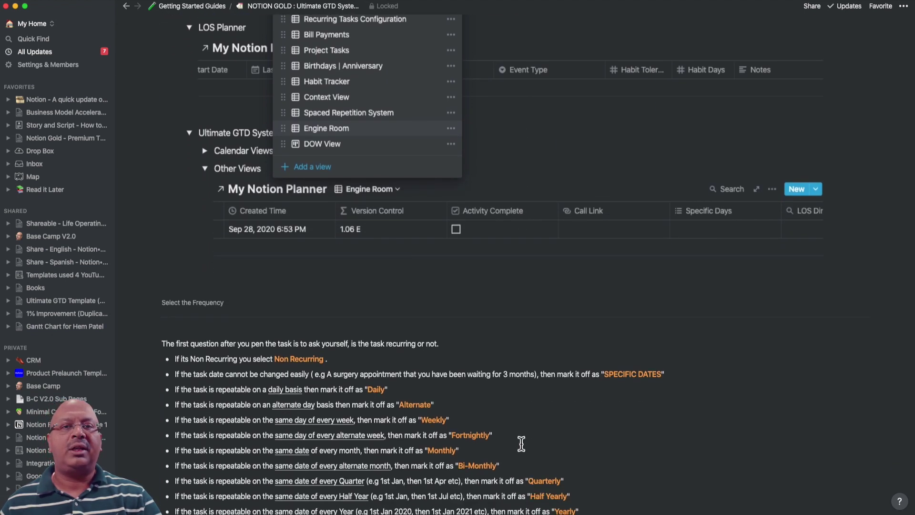
pyautogui.scroll(-1, 521, 444)
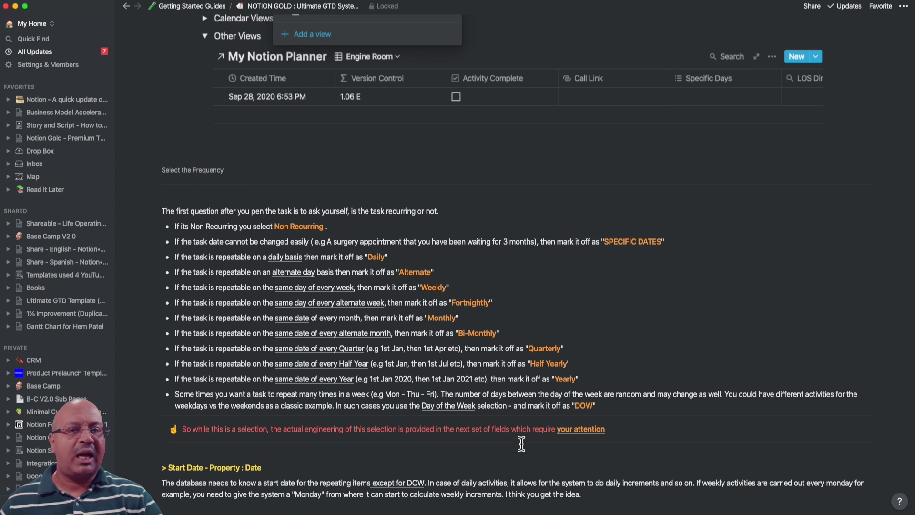
pyautogui.scroll(-4, 521, 444)
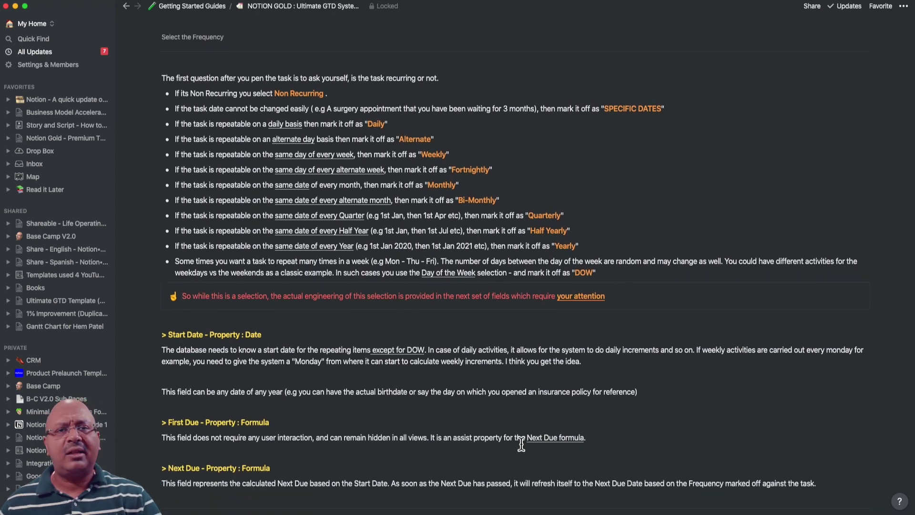
pyautogui.scroll(-2, 522, 444)
pyautogui.scroll(-3, 521, 444)
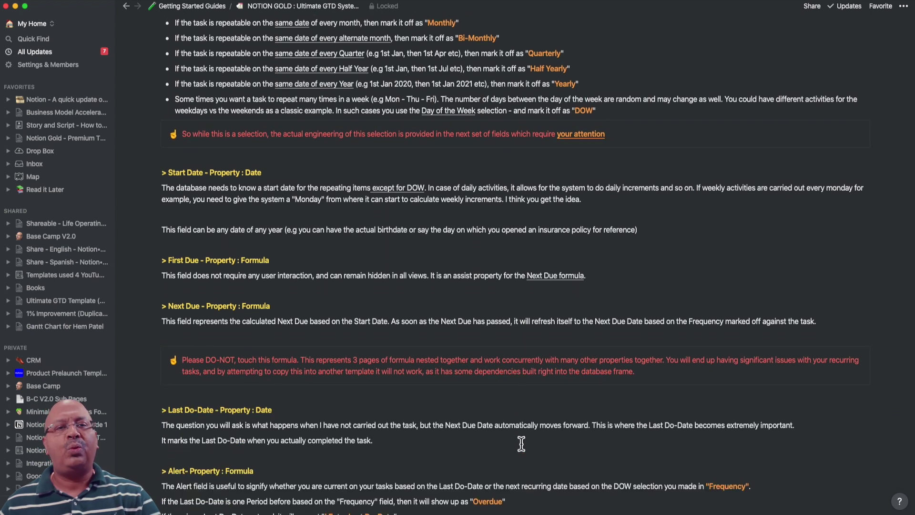
pyautogui.scroll(-6, 521, 444)
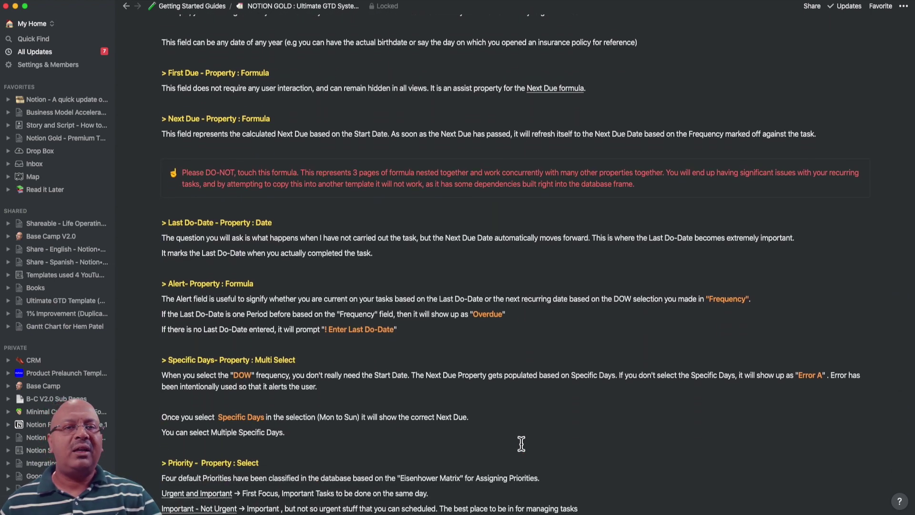
pyautogui.scroll(-6, 521, 443)
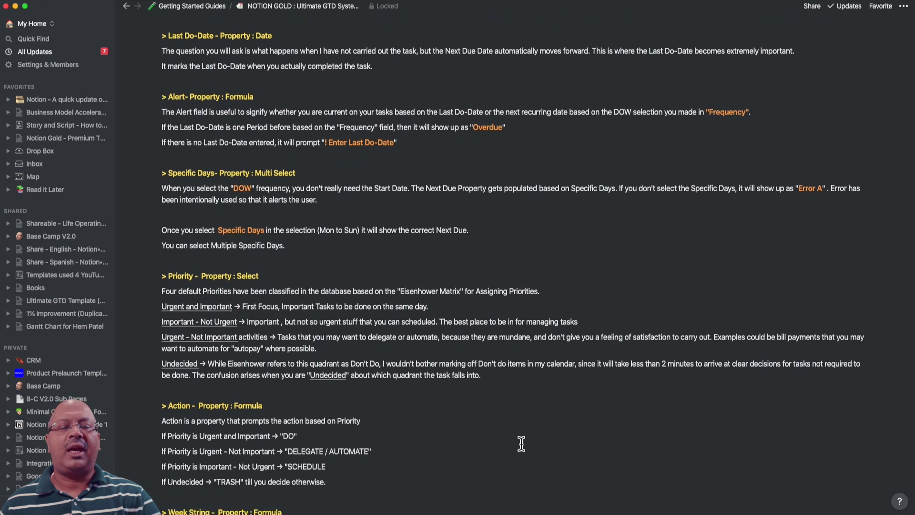
pyautogui.scroll(-5, 521, 443)
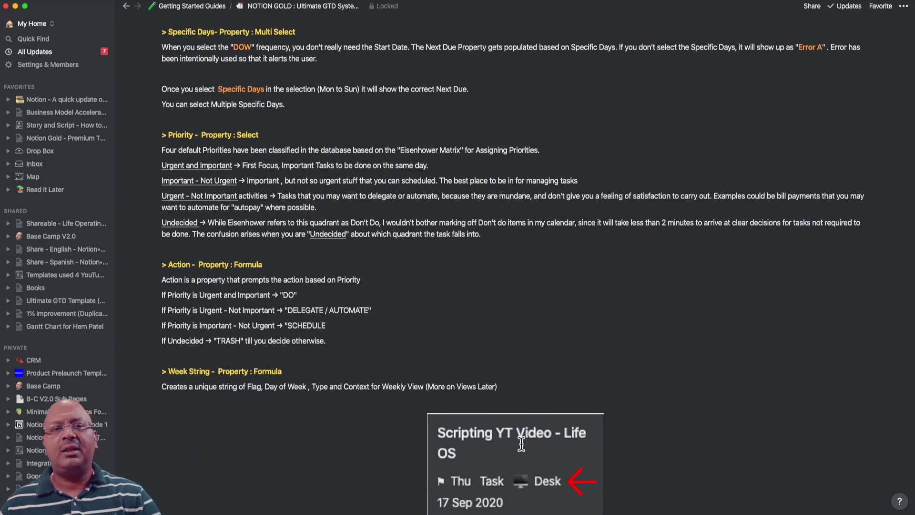
pyautogui.scroll(-5, 522, 444)
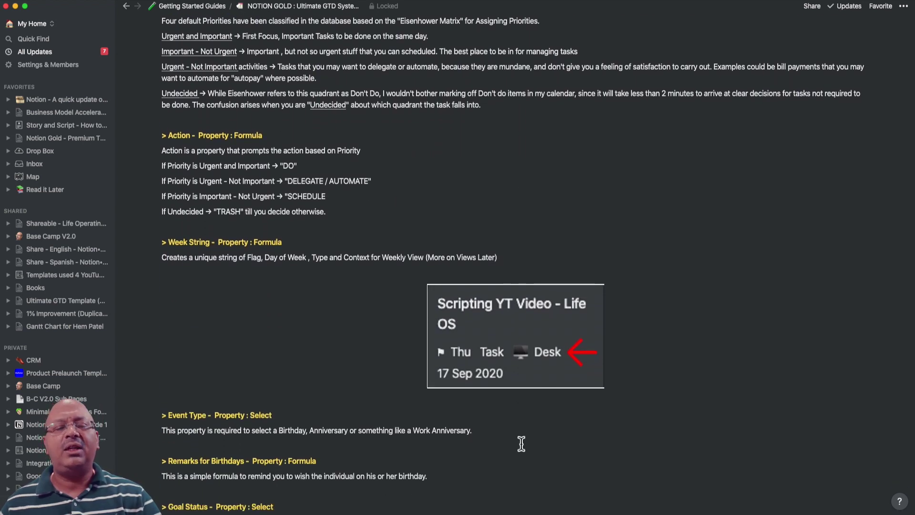
pyautogui.scroll(-3, 522, 443)
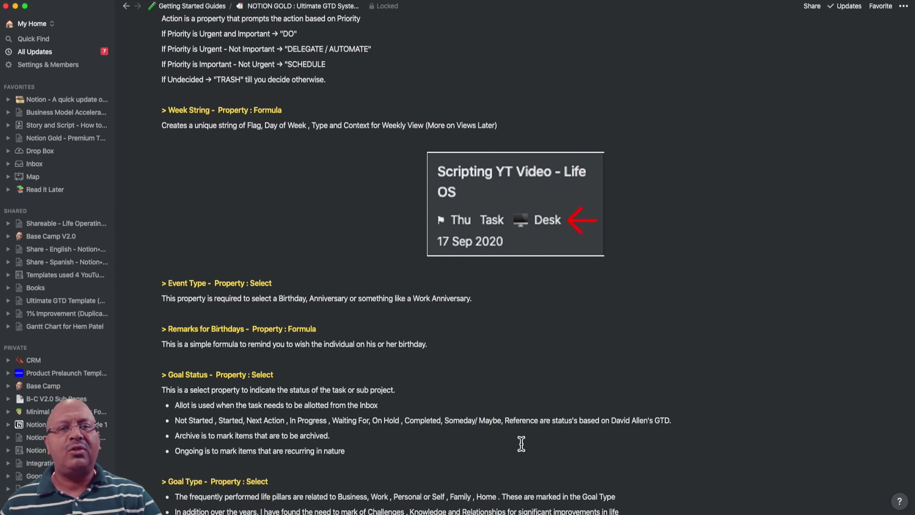
pyautogui.scroll(-3, 522, 443)
pyautogui.scroll(-3, 521, 444)
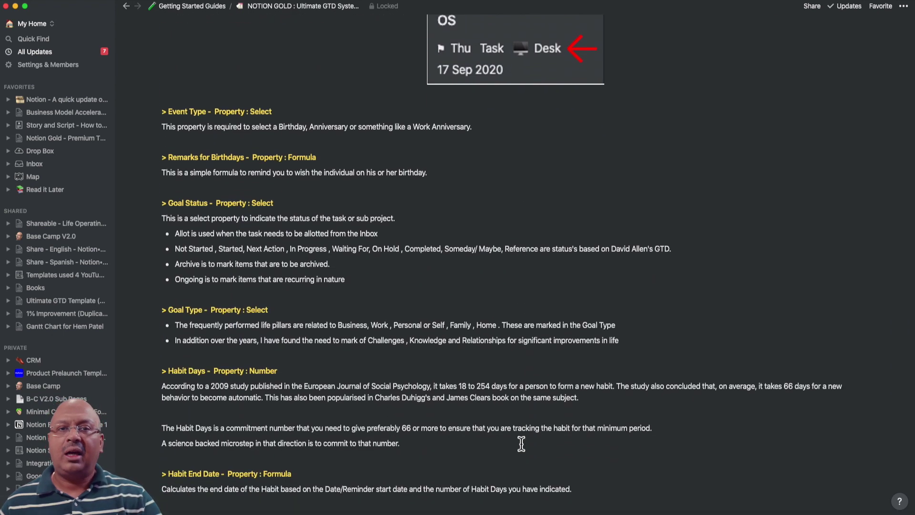
pyautogui.scroll(-3, 521, 444)
pyautogui.scroll(-3, 522, 443)
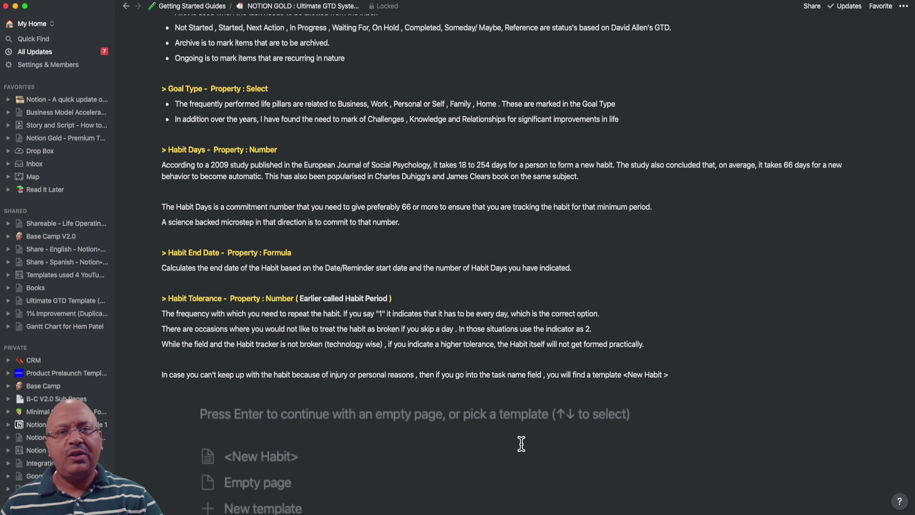
pyautogui.scroll(-3, 522, 442)
pyautogui.scroll(-6, 521, 441)
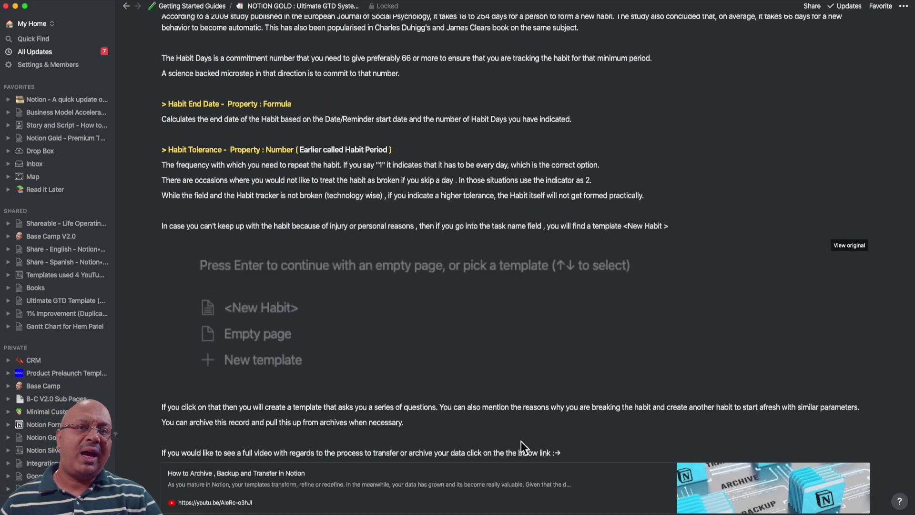
pyautogui.scroll(-3, 526, 450)
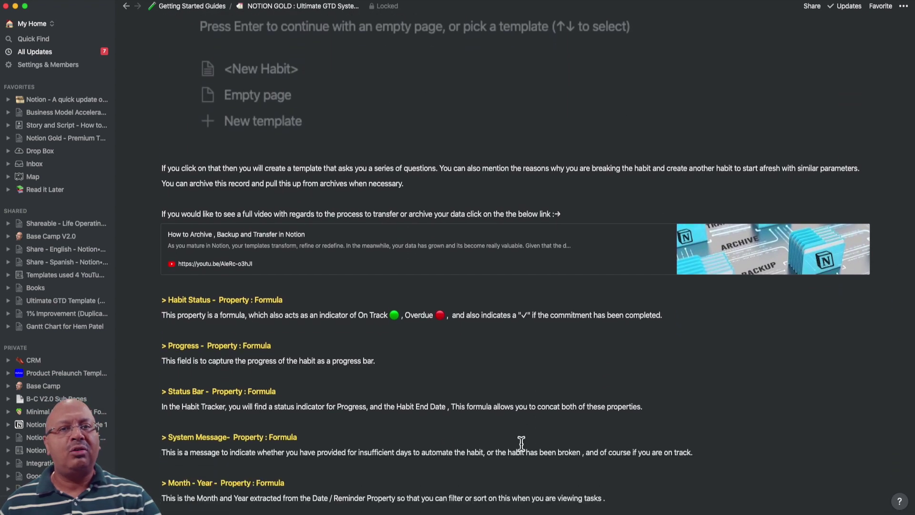
pyautogui.scroll(-4, 521, 443)
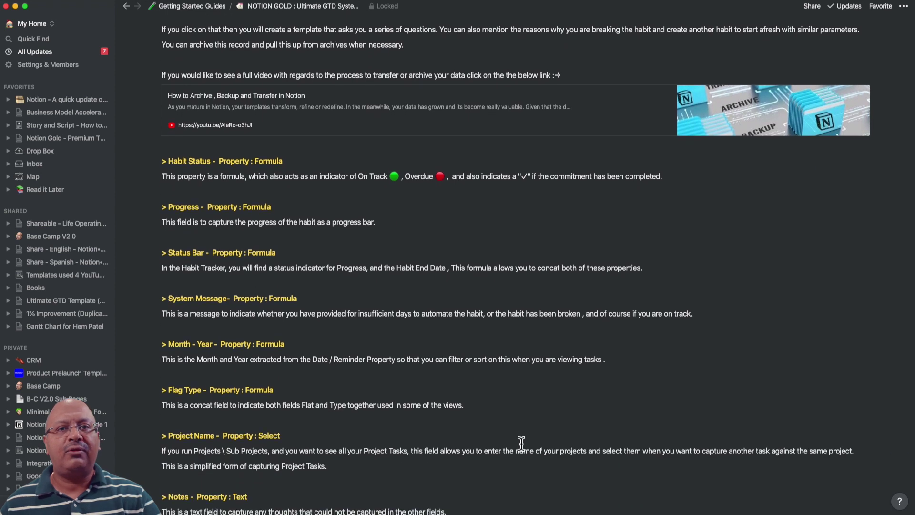
pyautogui.scroll(-2, 522, 443)
pyautogui.scroll(-3, 521, 443)
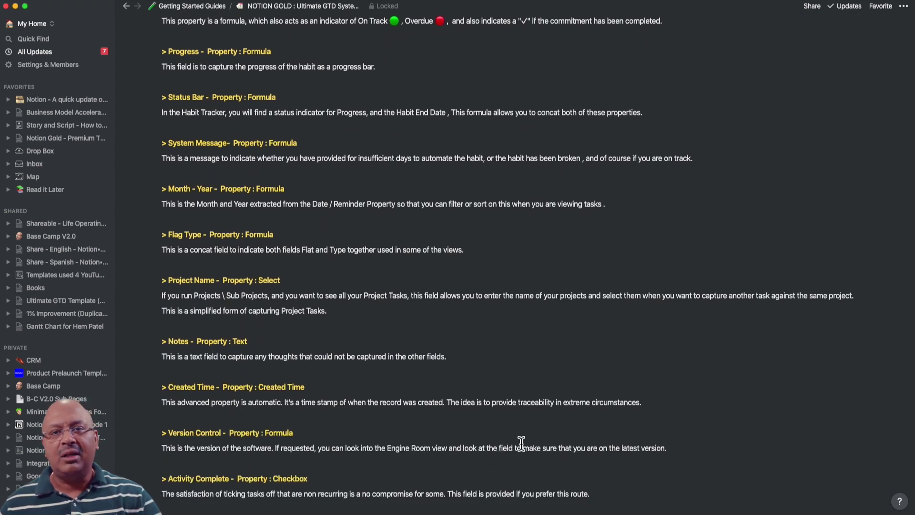
pyautogui.scroll(-4, 522, 443)
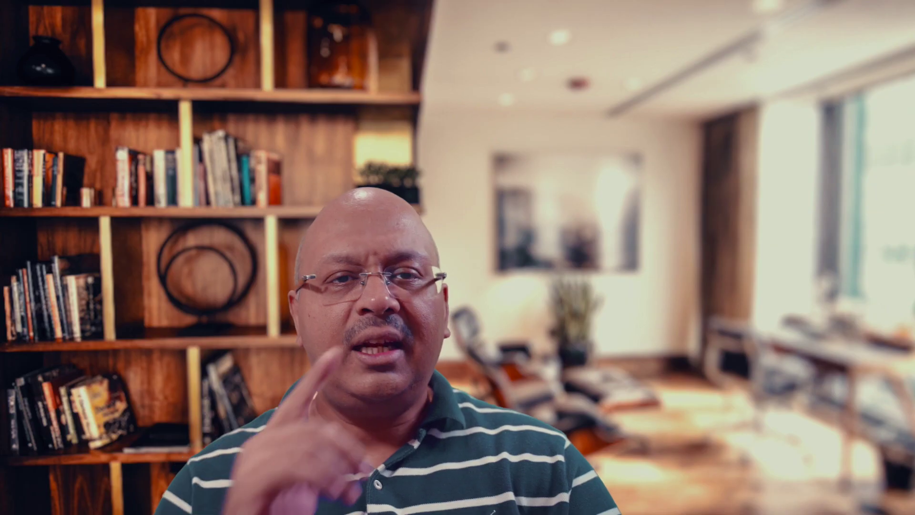